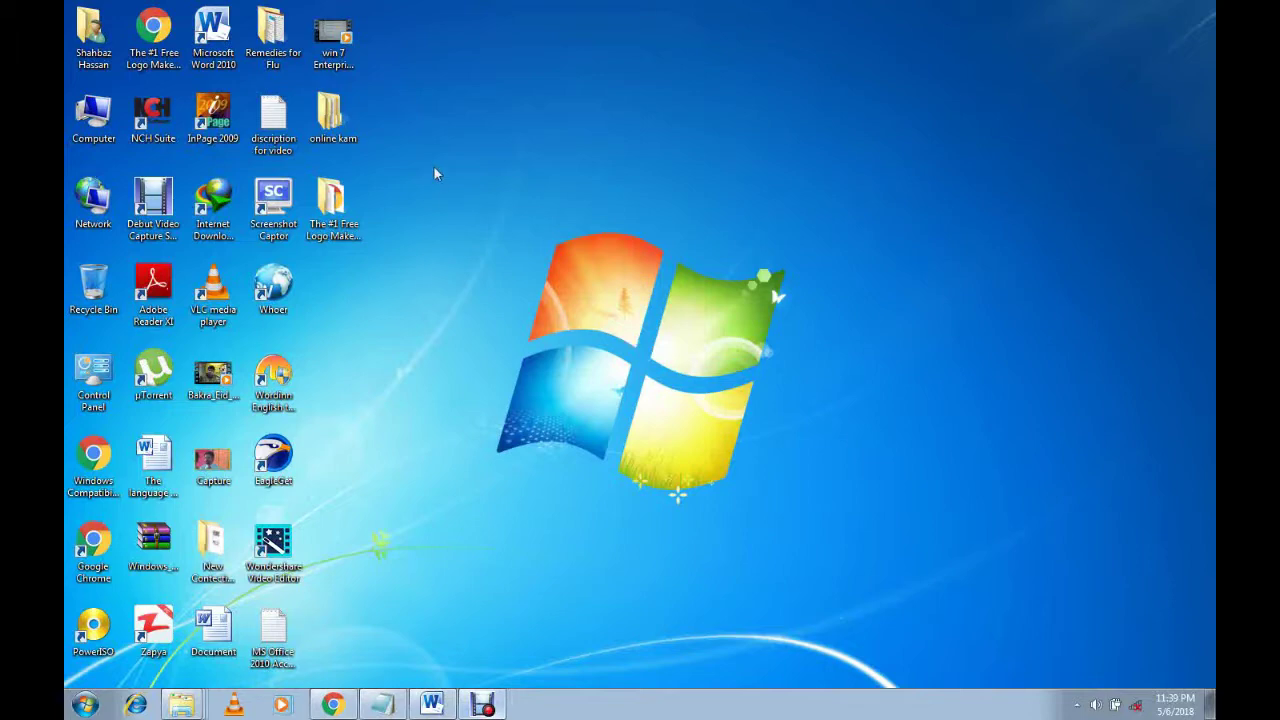
- Bring up the MS Office 2010 Accessories notes and check the computer's system properties, from Windows edition to activation
left_click(374, 709)
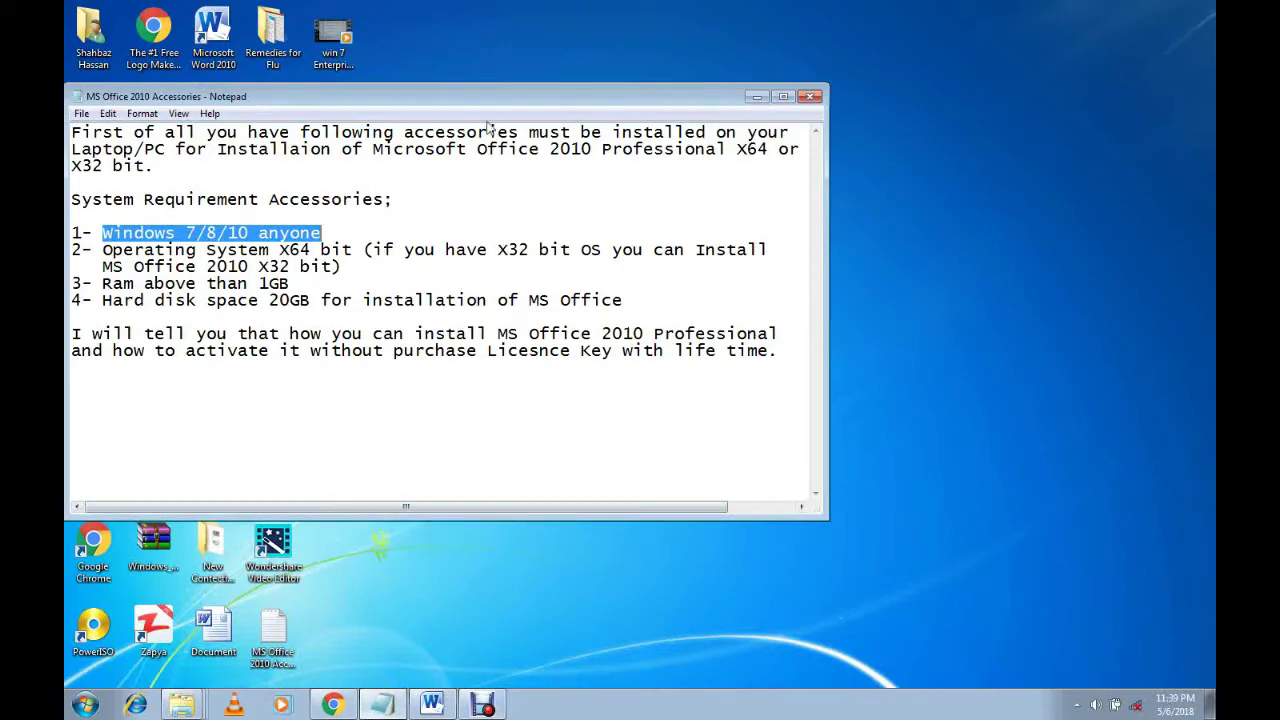
left_click_drag(328, 95, 336, 175)
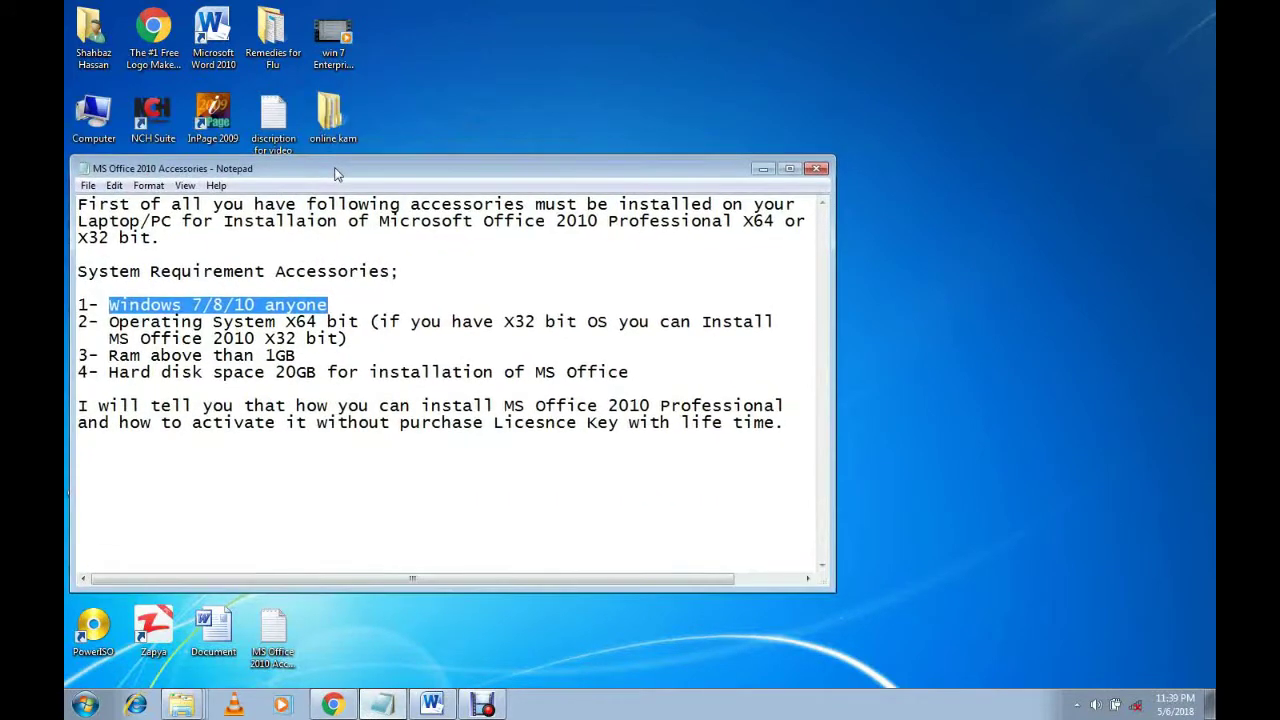
right_click(106, 126)
left_click(180, 277)
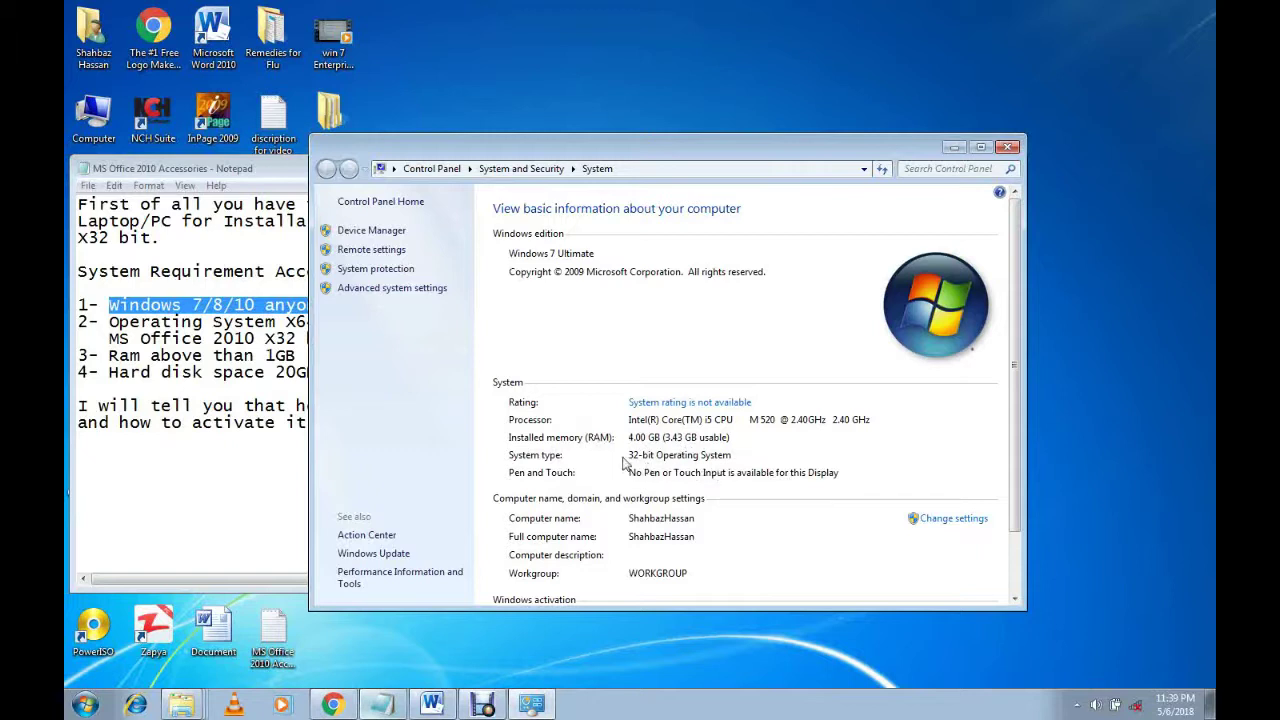
left_click_drag(1016, 447, 1013, 481)
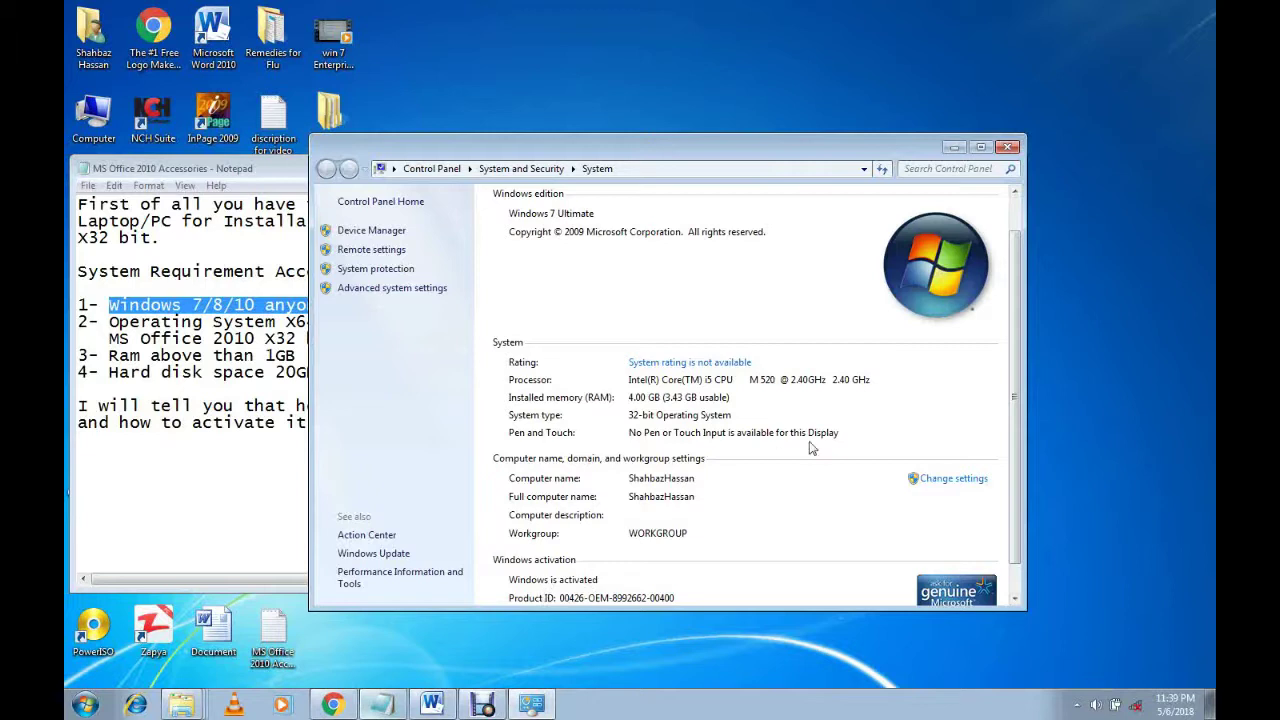
left_click(954, 148)
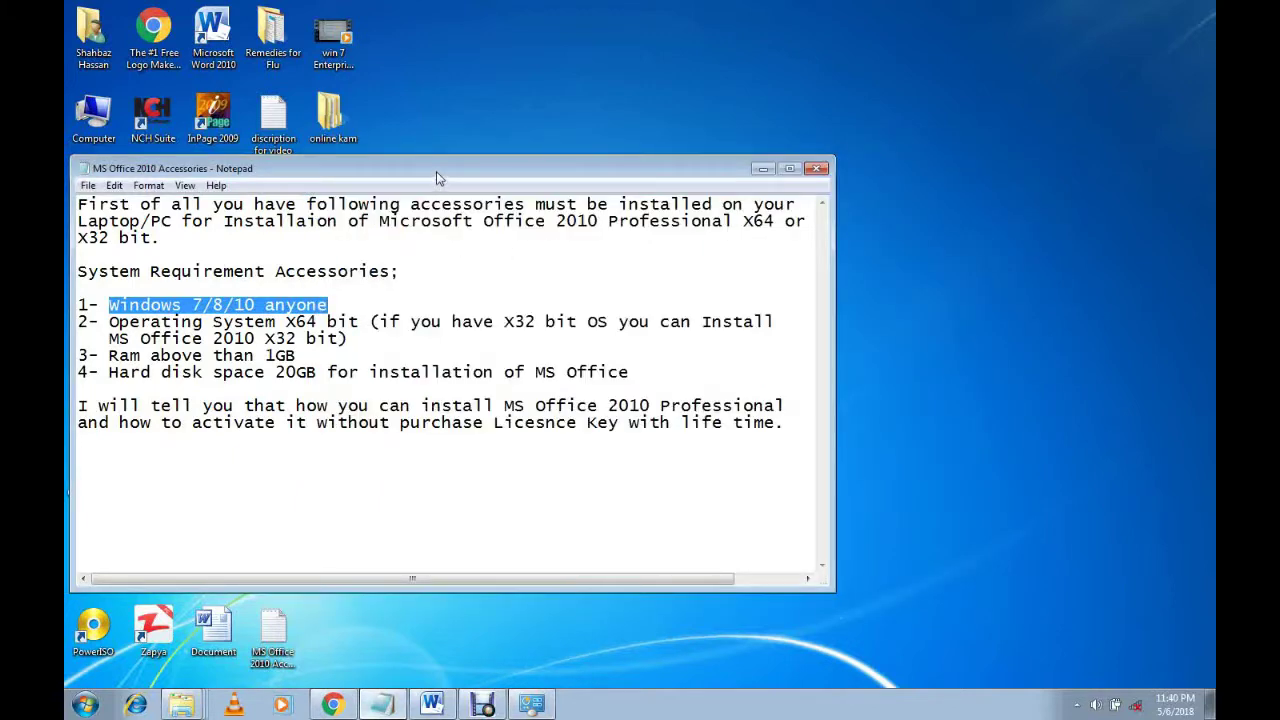
- Reposition the notes window and highlight the "Ram above than 1GB" requirement
left_click_drag(436, 172, 469, 151)
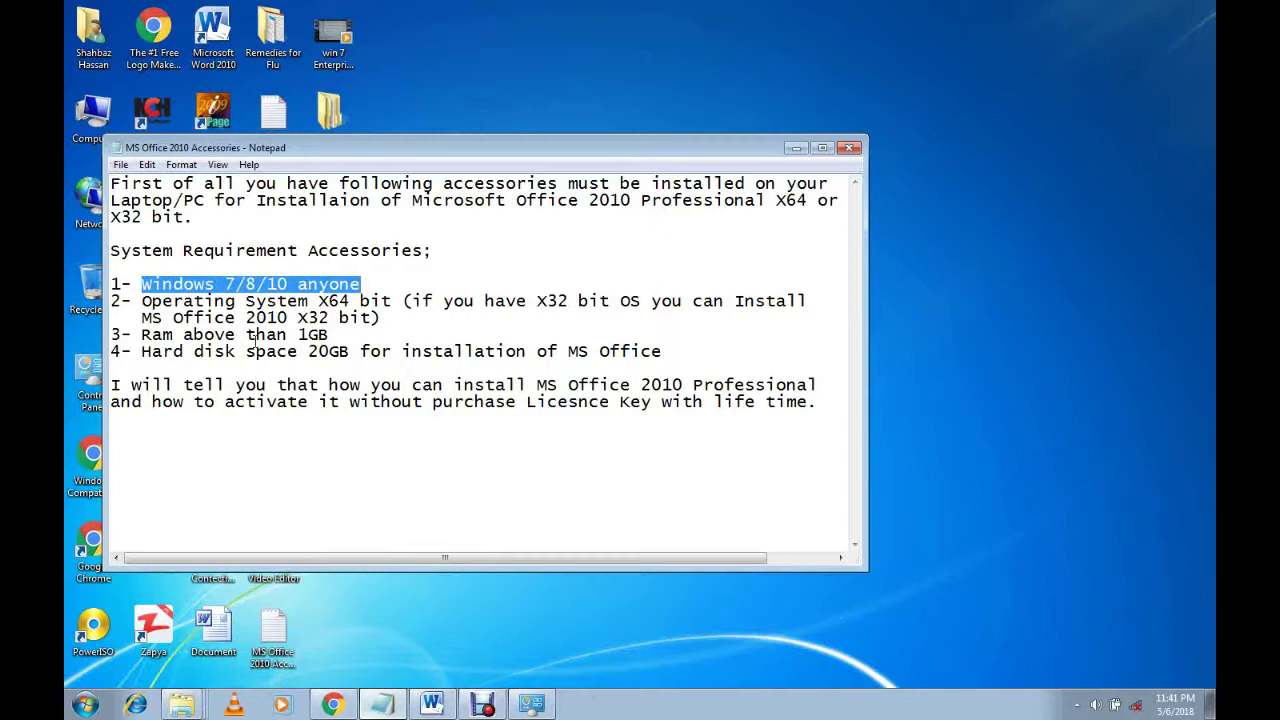
left_click_drag(328, 336, 141, 336)
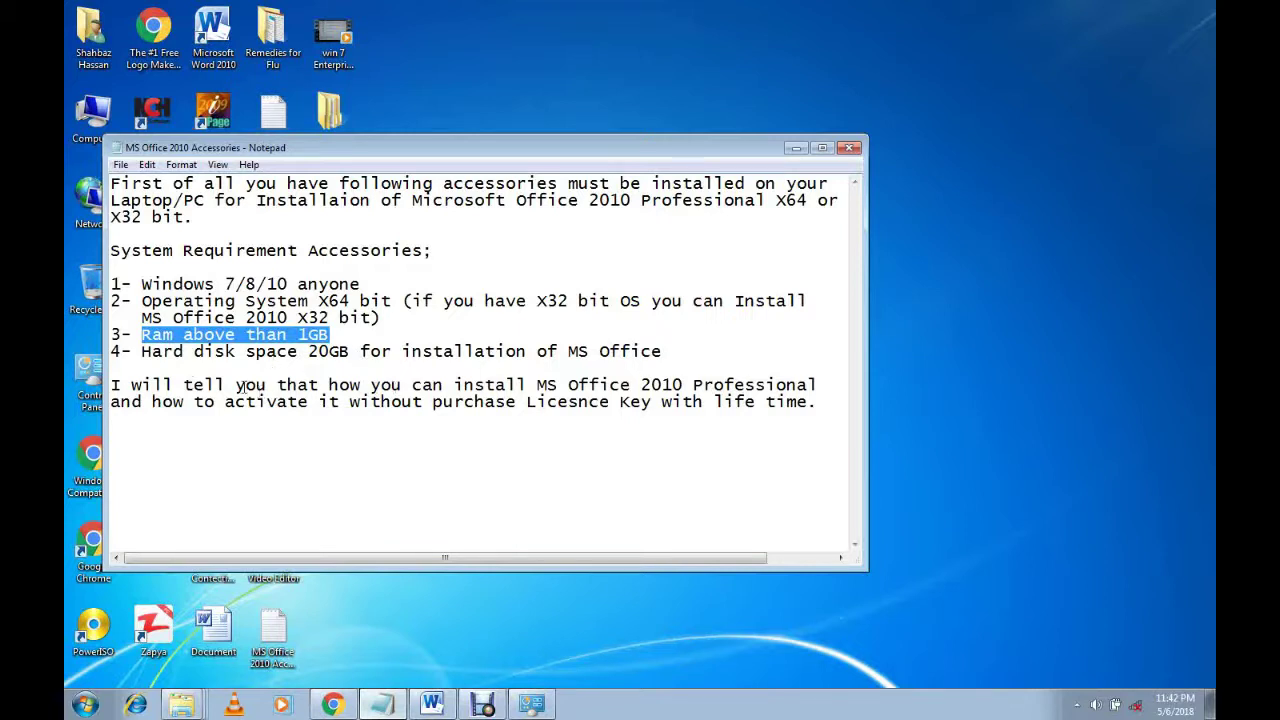
- Highlight the closing paragraph about installing and activating MS Office 2010 Professional, and clear the selection after reading it
left_click_drag(113, 384, 312, 401)
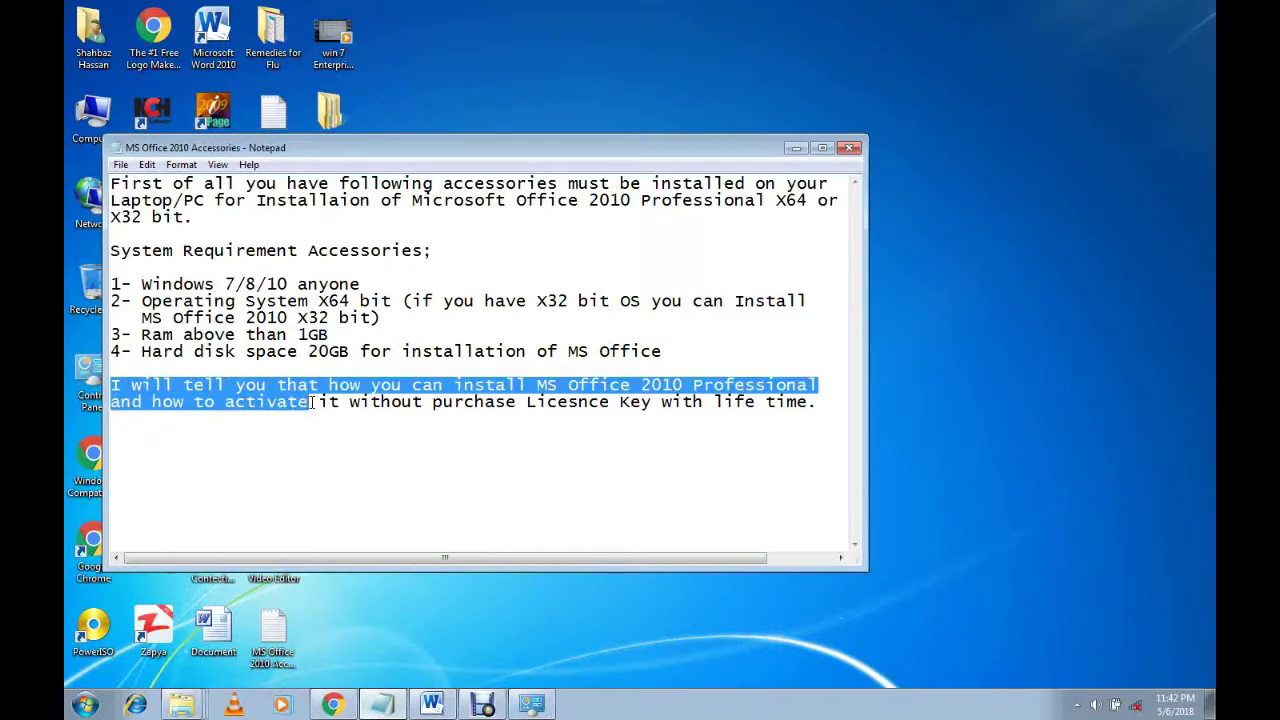
key("shift+Right")
key("shift+Right")
key("shift+Right")
key("shift+Right")
key("shift+Right")
key("shift+Right")
key("shift+Right")
key("shift+Right")
key("shift+Right")
key("shift+Right")
key("shift+Right")
key("shift+Right")
key("shift+Right")
key("shift+Right")
key("shift+Right")
key("shift+Right")
key("shift+Right")
key("shift+Right")
key("shift+Right")
key("shift+Right")
key("shift+Right")
key("shift+Right")
key("shift+Right")
key("shift+Right")
key("shift+Right")
key("shift+Right")
key("shift+Right")
key("shift+Right")
key("shift+Right")
key("shift+Right")
key("shift+Right")
key("shift+Right")
key("shift+Right")
key("shift+Right")
key("shift+Right")
key("shift+Right")
key("shift+Right")
key("shift+Right")
key("shift+Right")
key("shift+Right")
key("shift+Left")
key("shift+Left")
key("shift+Left")
key("shift+Left")
key("shift+Left")
key("shift+Left")
key("shift+Left")
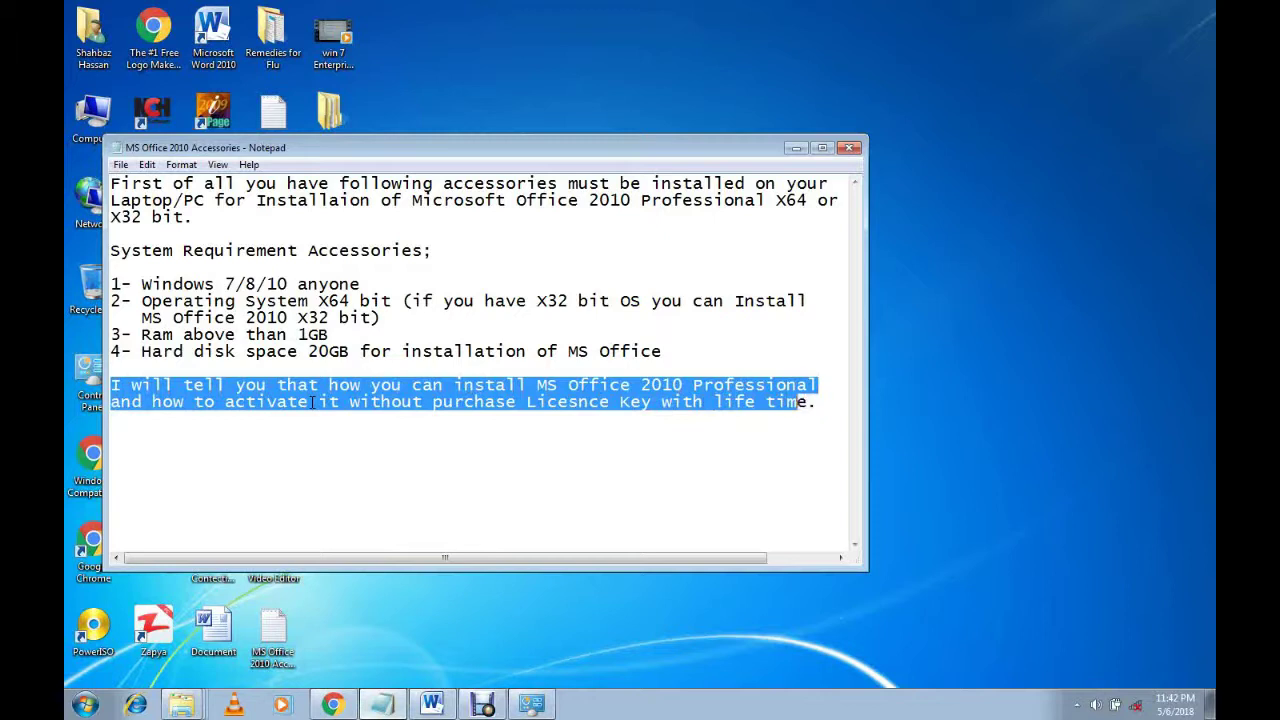
key("shift+Left")
key("shift+Left")
key("shift+Left")
key("shift+Left")
key("shift+Left")
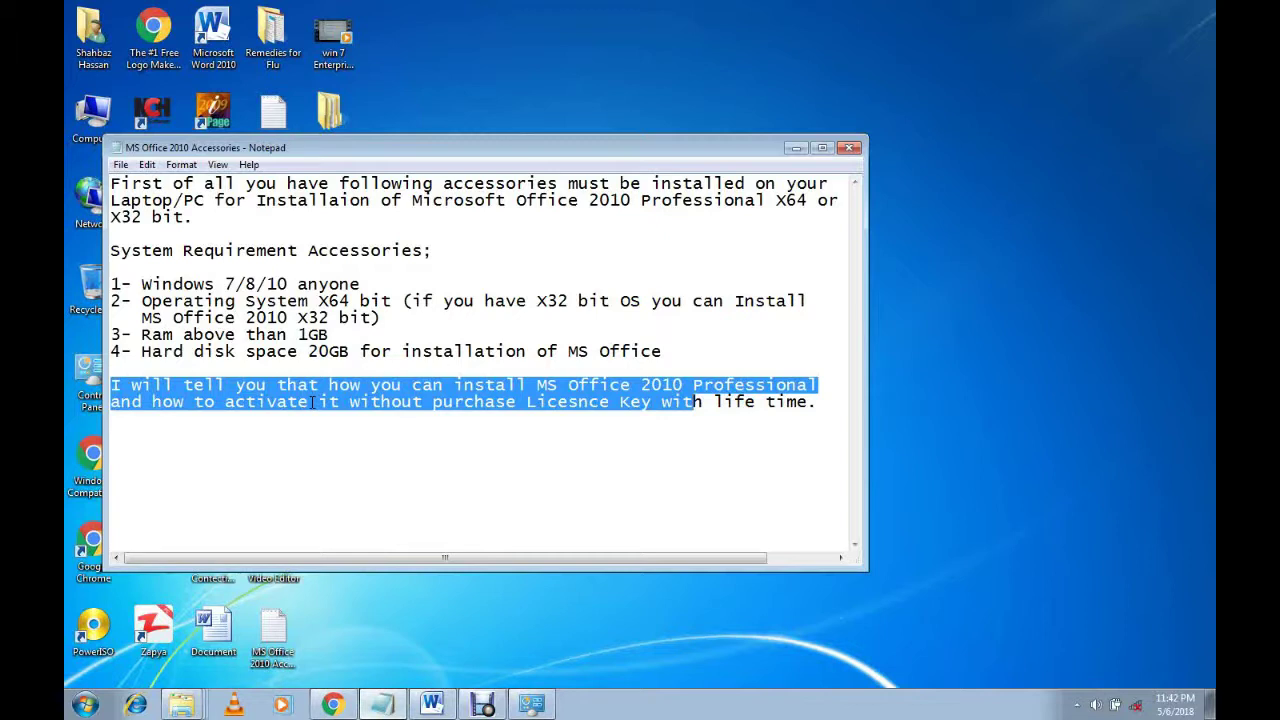
key("shift+Right")
key("shift+Right")
key("shift+Right")
key("shift+Right")
key("shift+Right")
key("shift+Right")
key("shift+Right")
key("shift+Right")
key("shift+Right")
key("shift+Right")
key("shift+Right")
key("shift+Right")
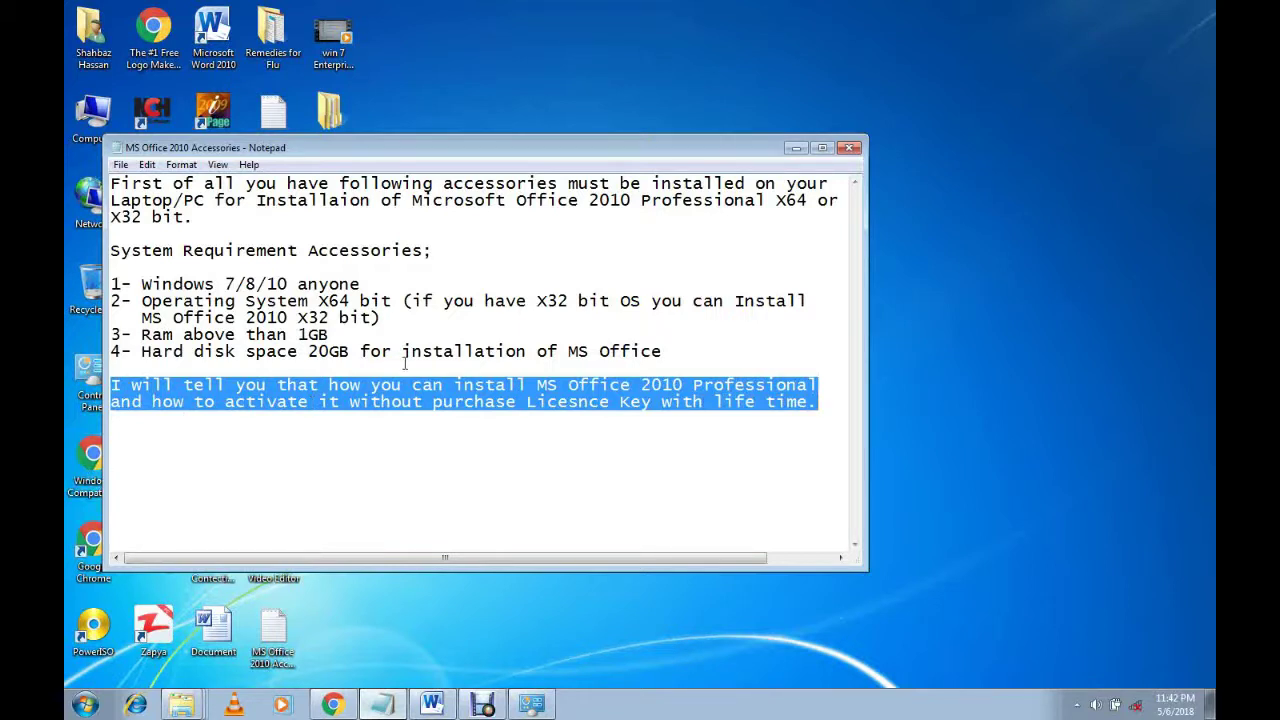
left_click(322, 317)
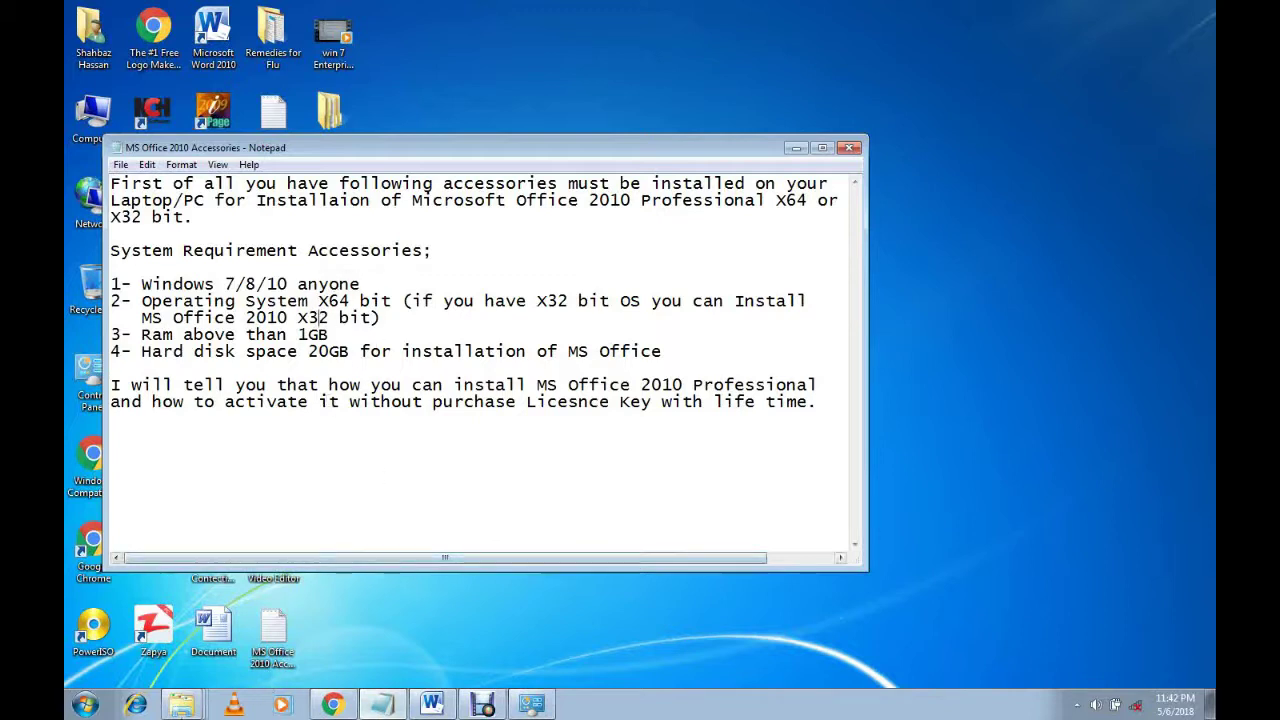
- Run setup from the Office 2010 (32 bit) Professional Edition folder and accept the Microsoft Software License Terms
left_click(183, 704)
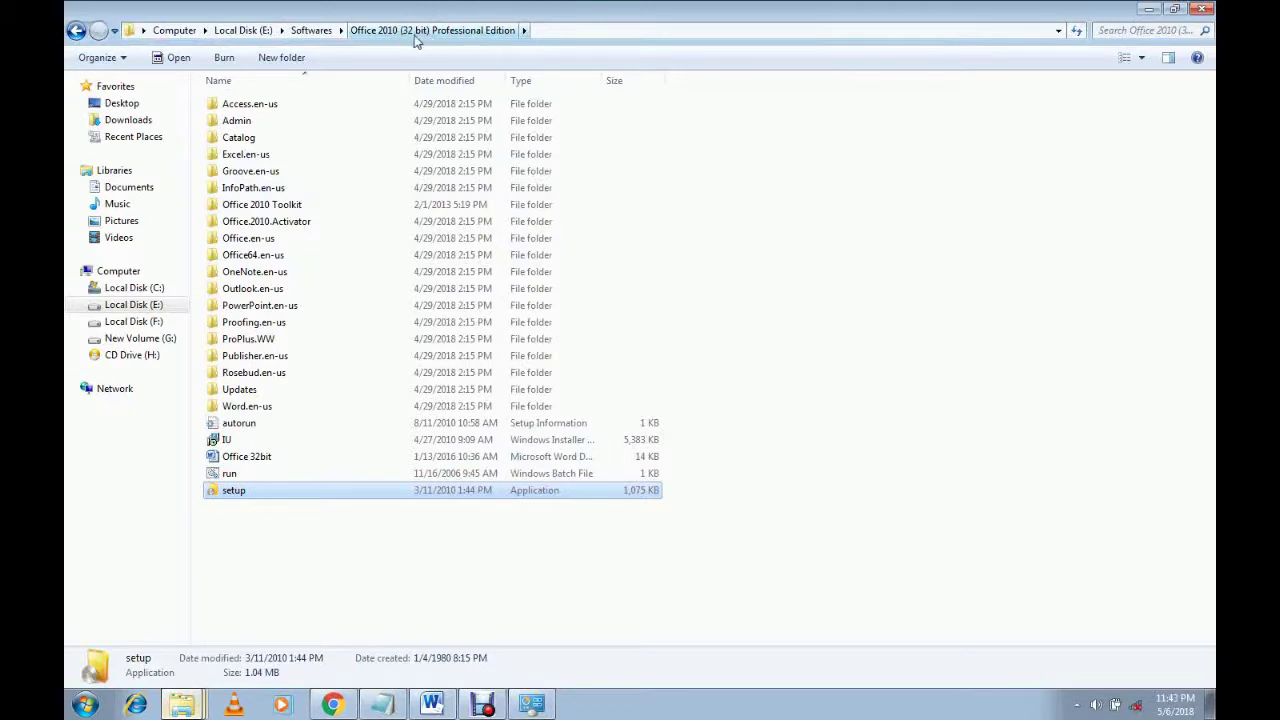
double_click(234, 490)
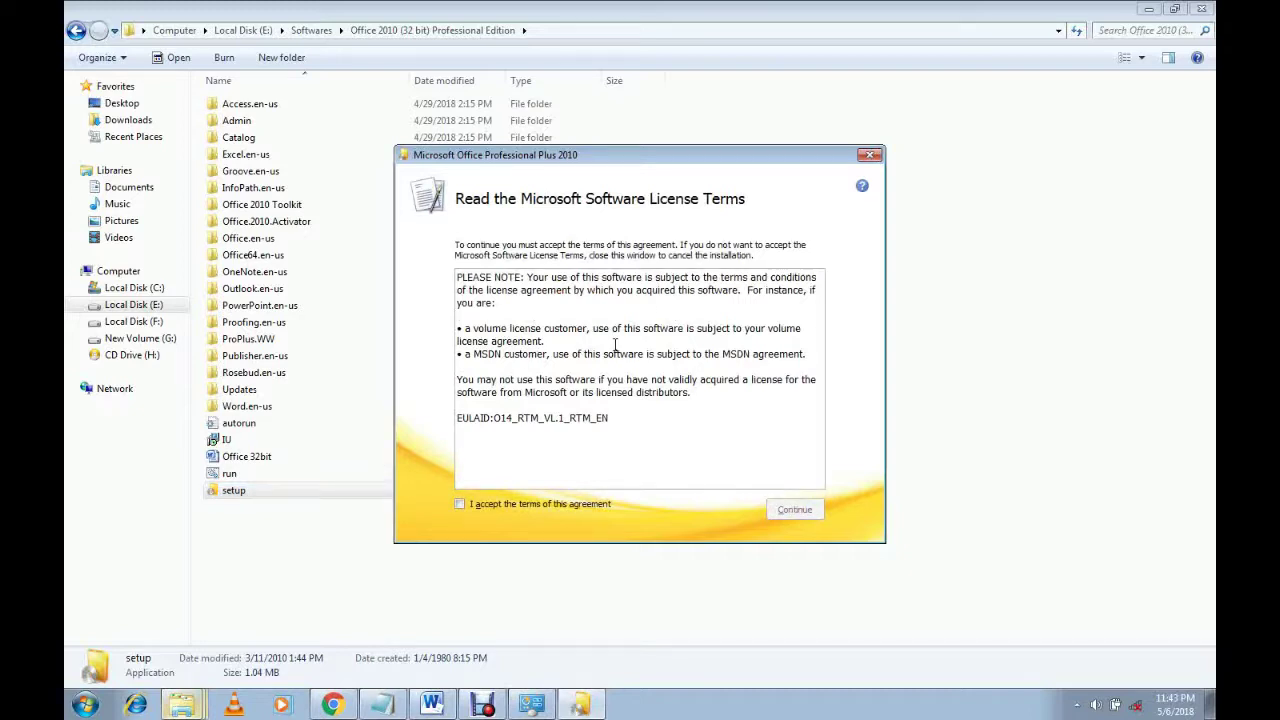
left_click(460, 505)
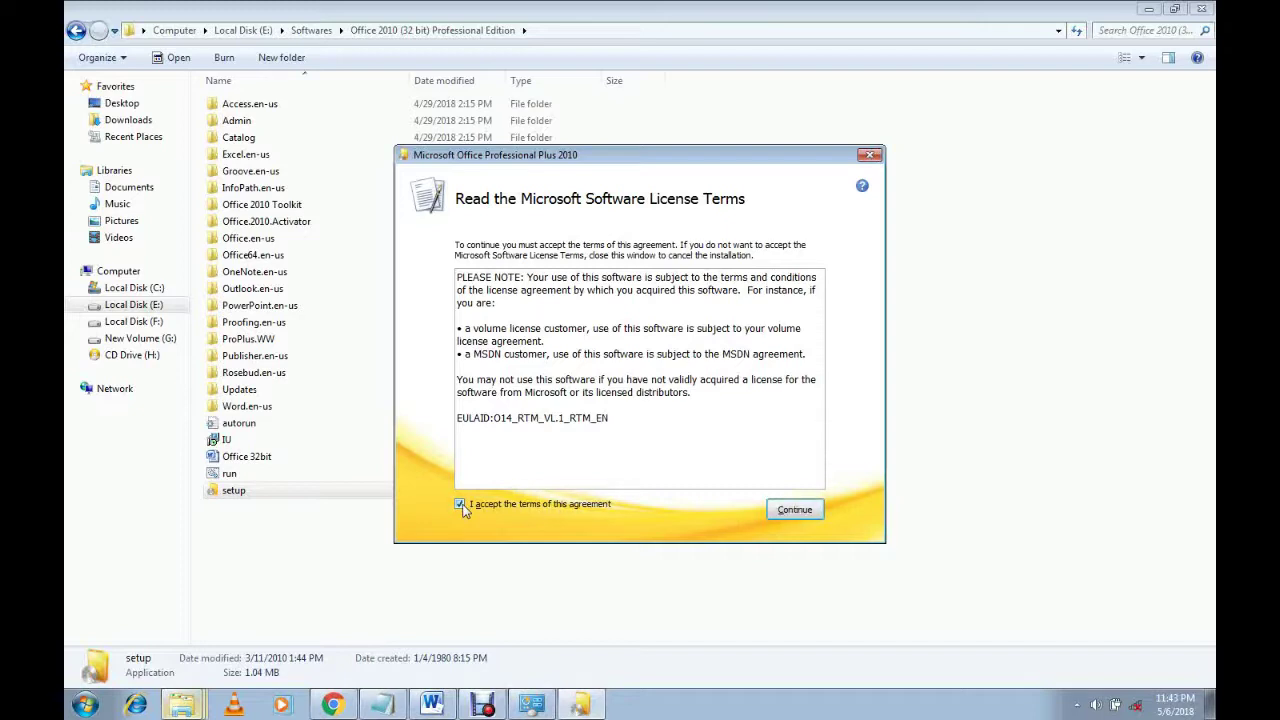
left_click(795, 511)
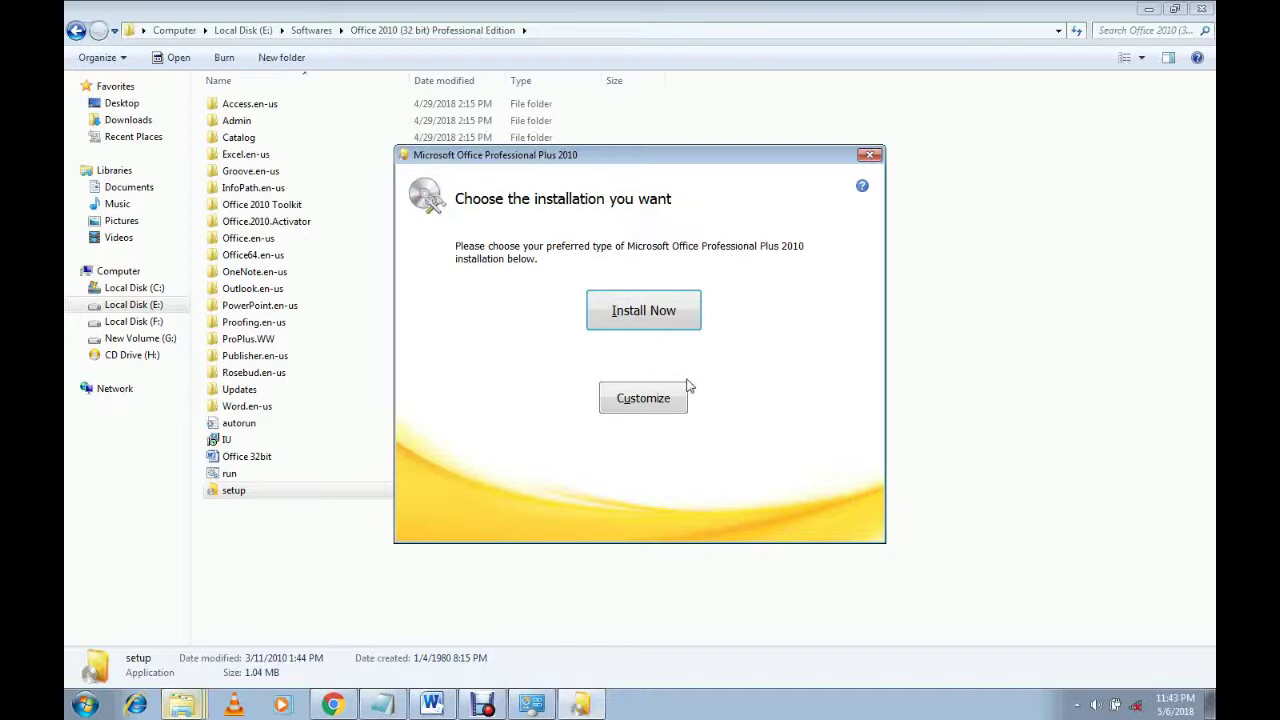
- Choose the customized installation and examine Microsoft Word's subcomponents and install choices, picking Run from My Computer
left_click(645, 403)
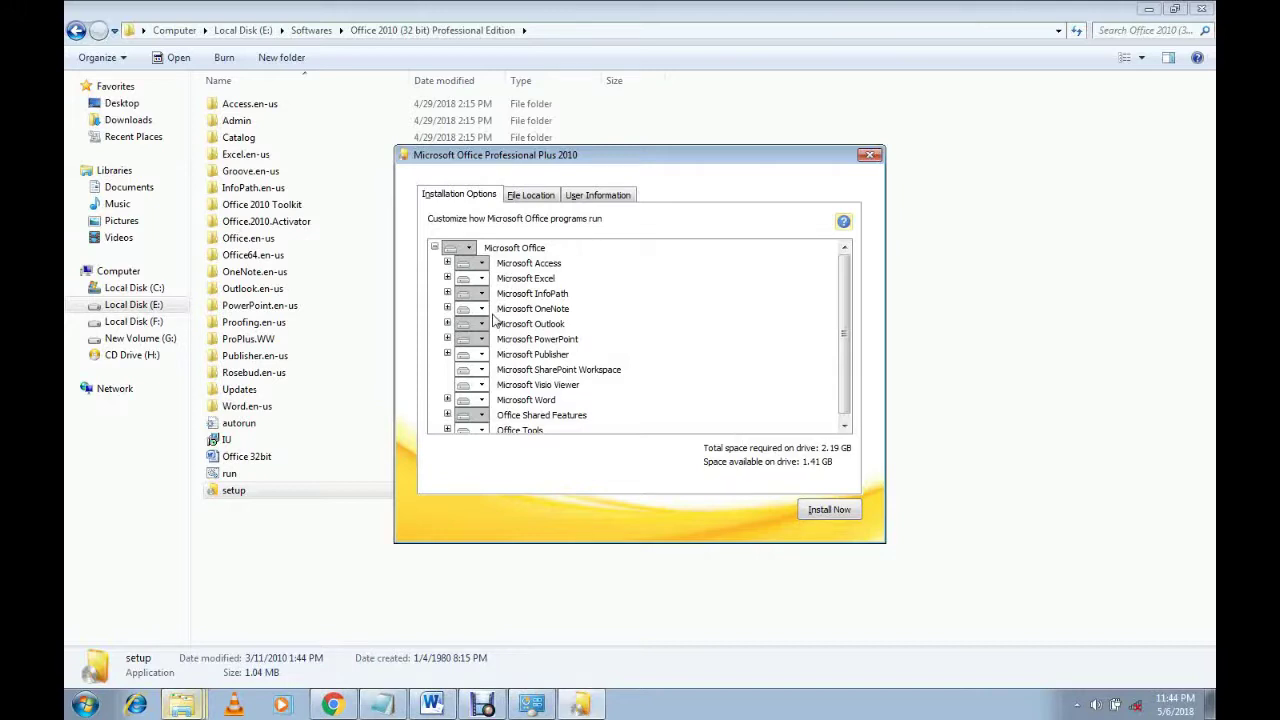
left_click(482, 401)
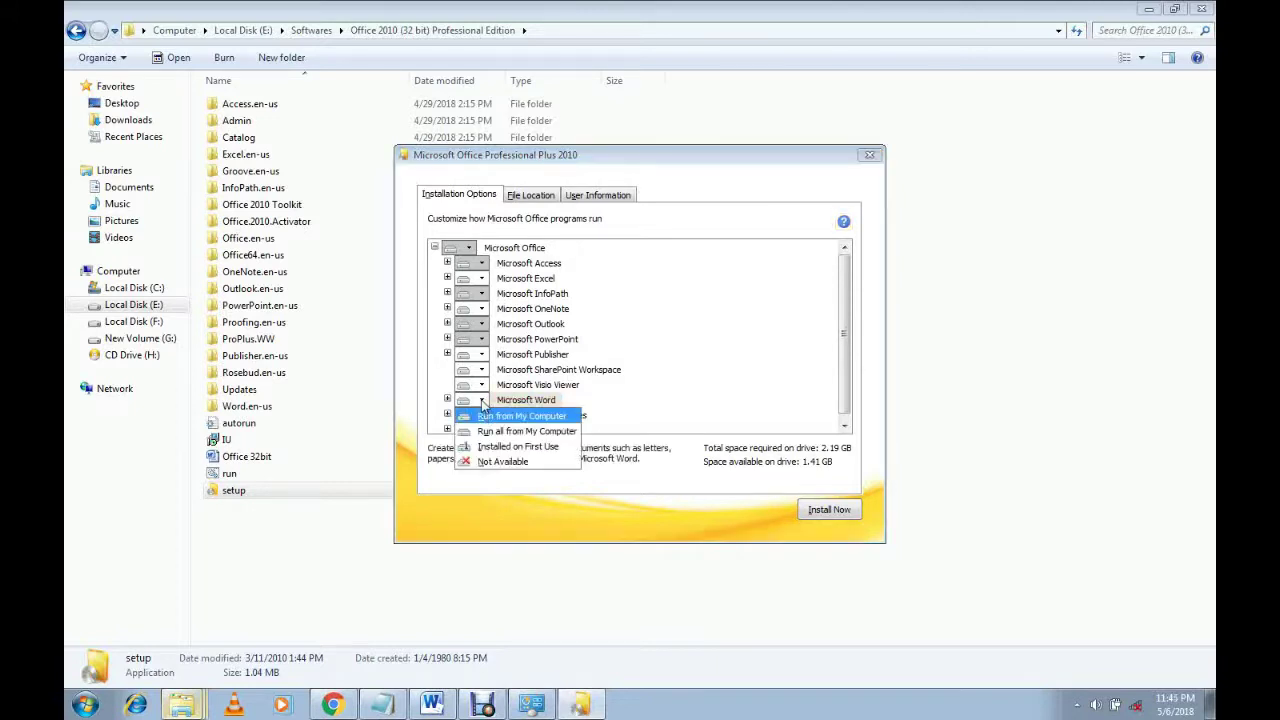
left_click(480, 412)
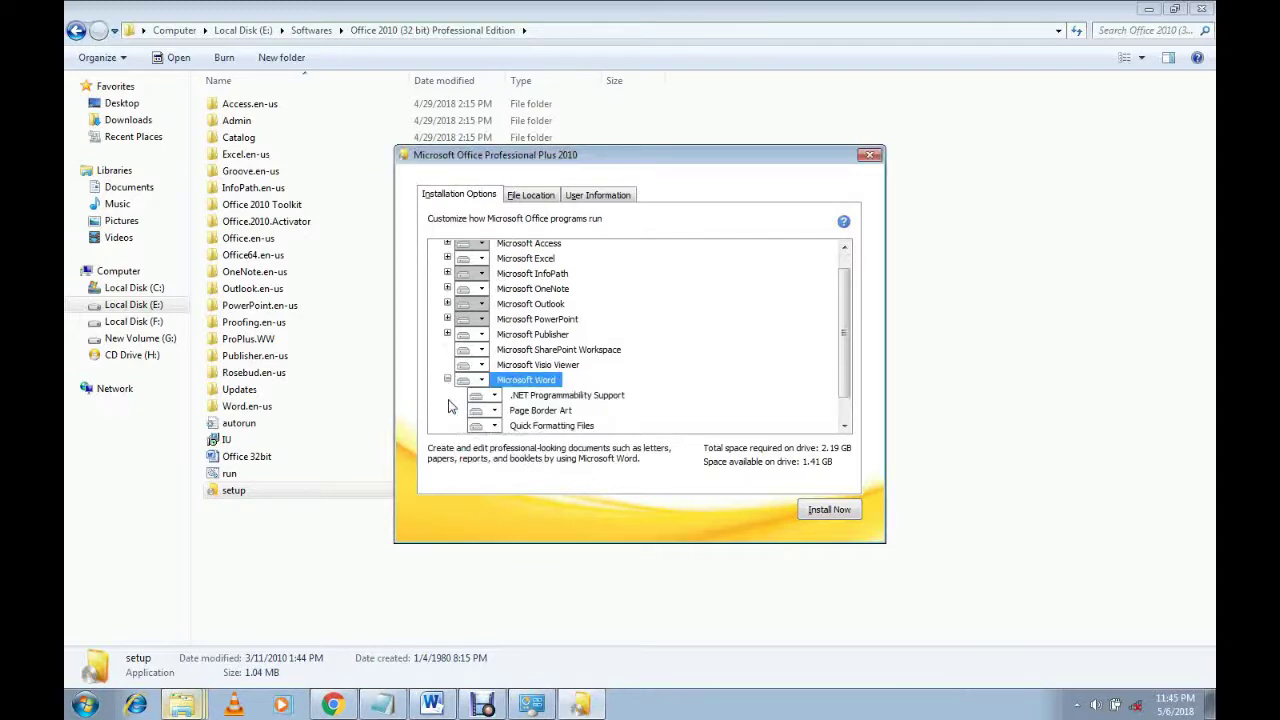
scroll(844, 331, "down", 2)
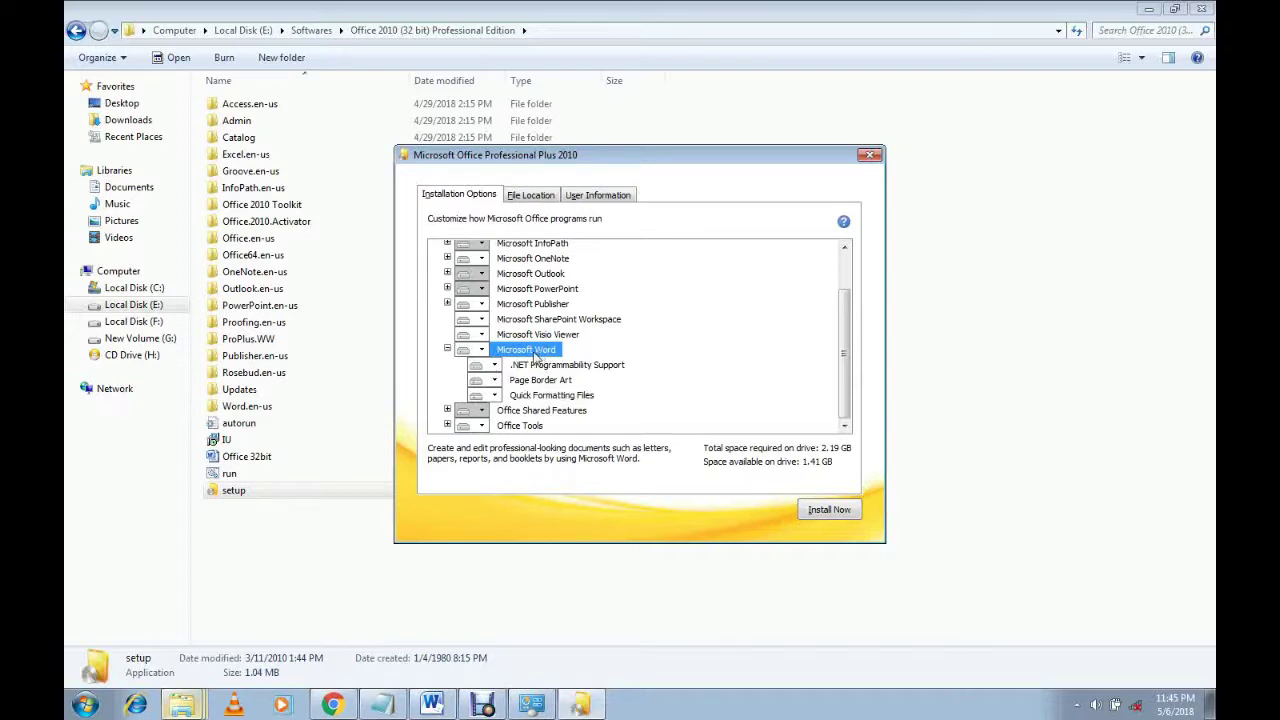
left_click(482, 350)
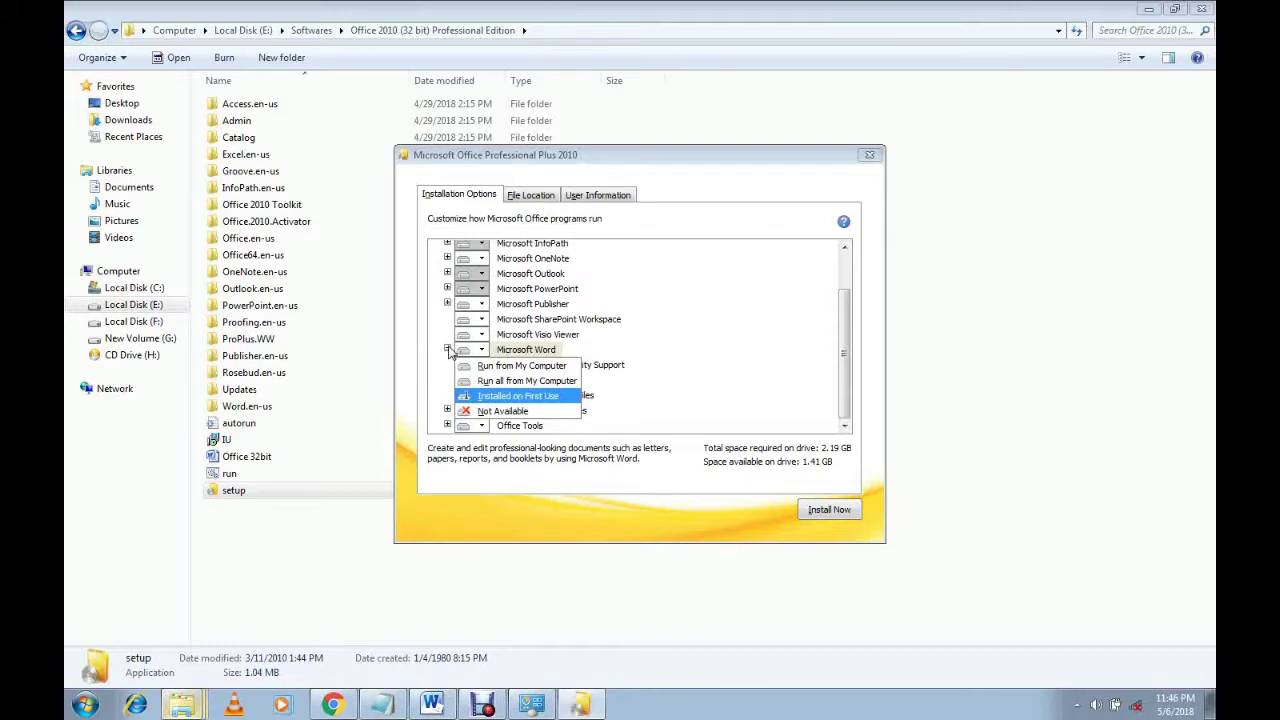
left_click(448, 350)
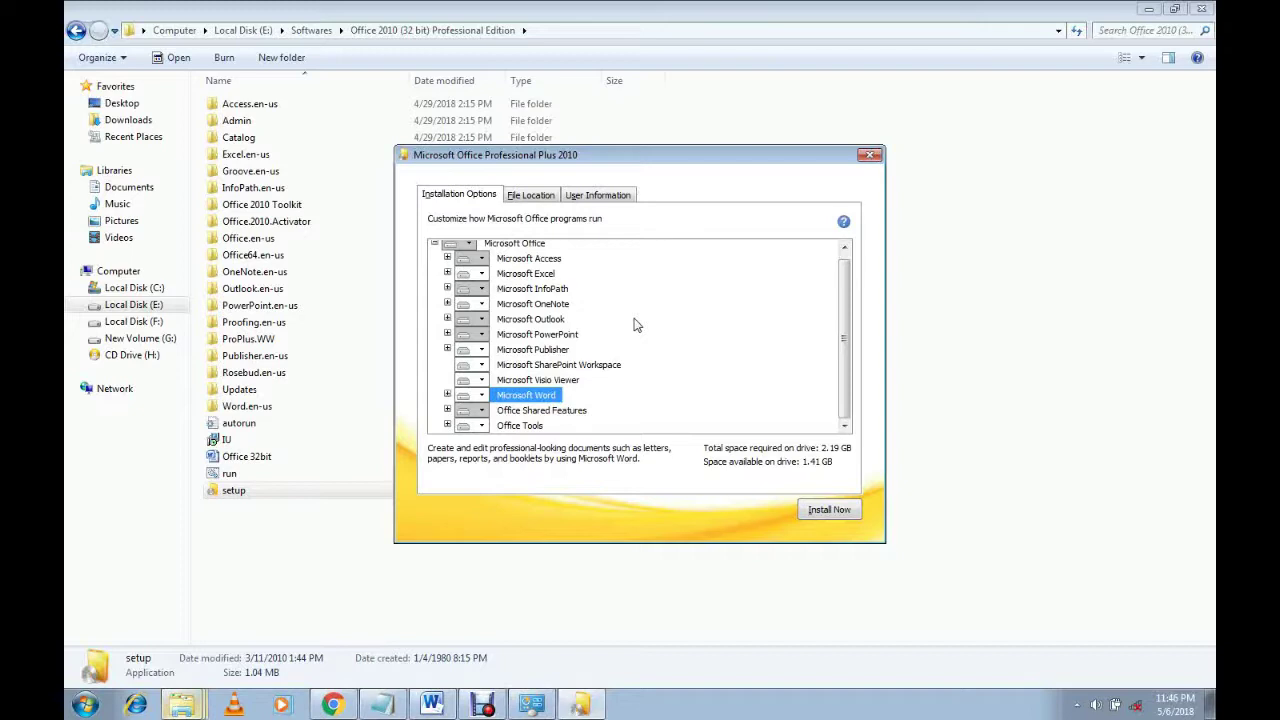
- Review the installer's file location, folder browser and user information, and return to the installation options
left_click(530, 198)
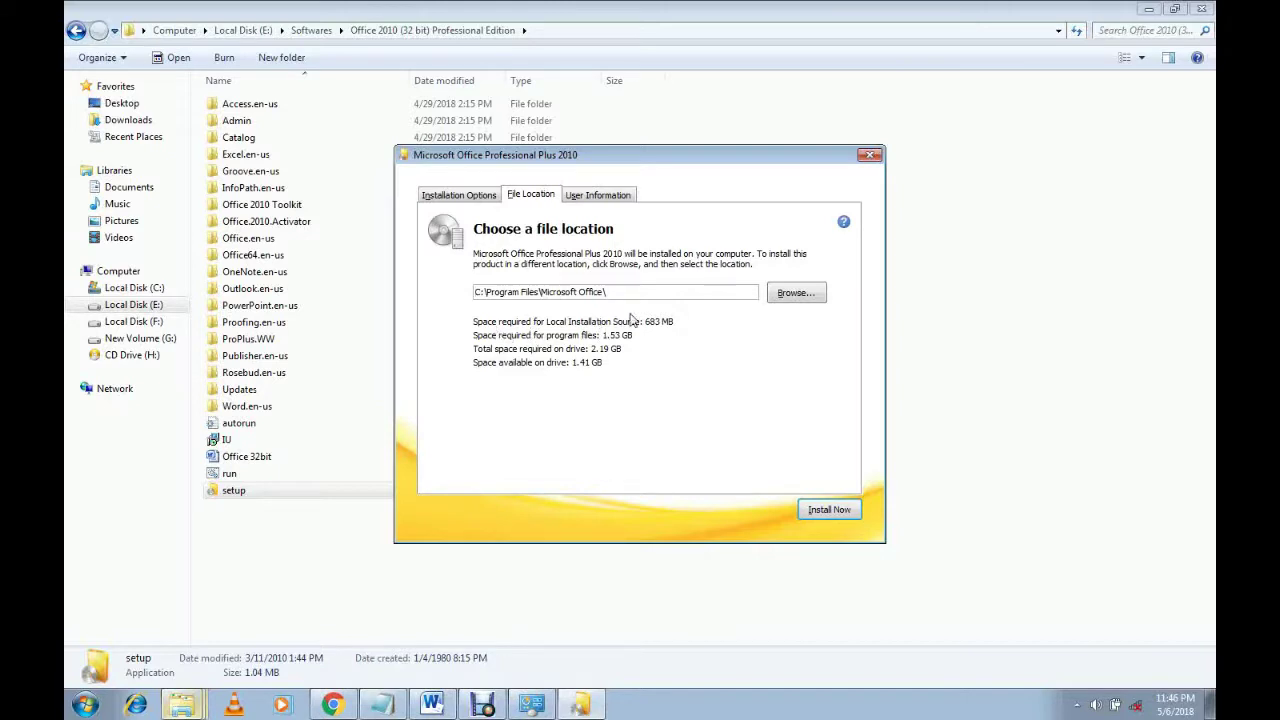
left_click(786, 296)
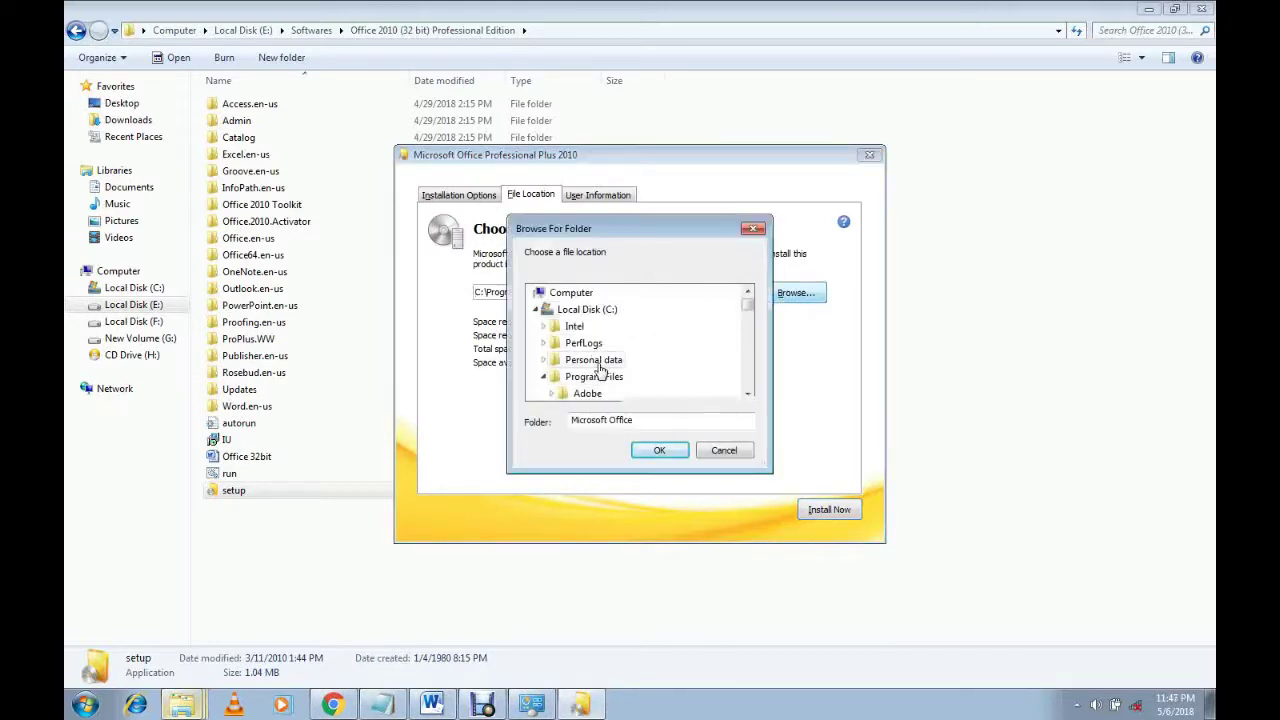
left_click(738, 451)
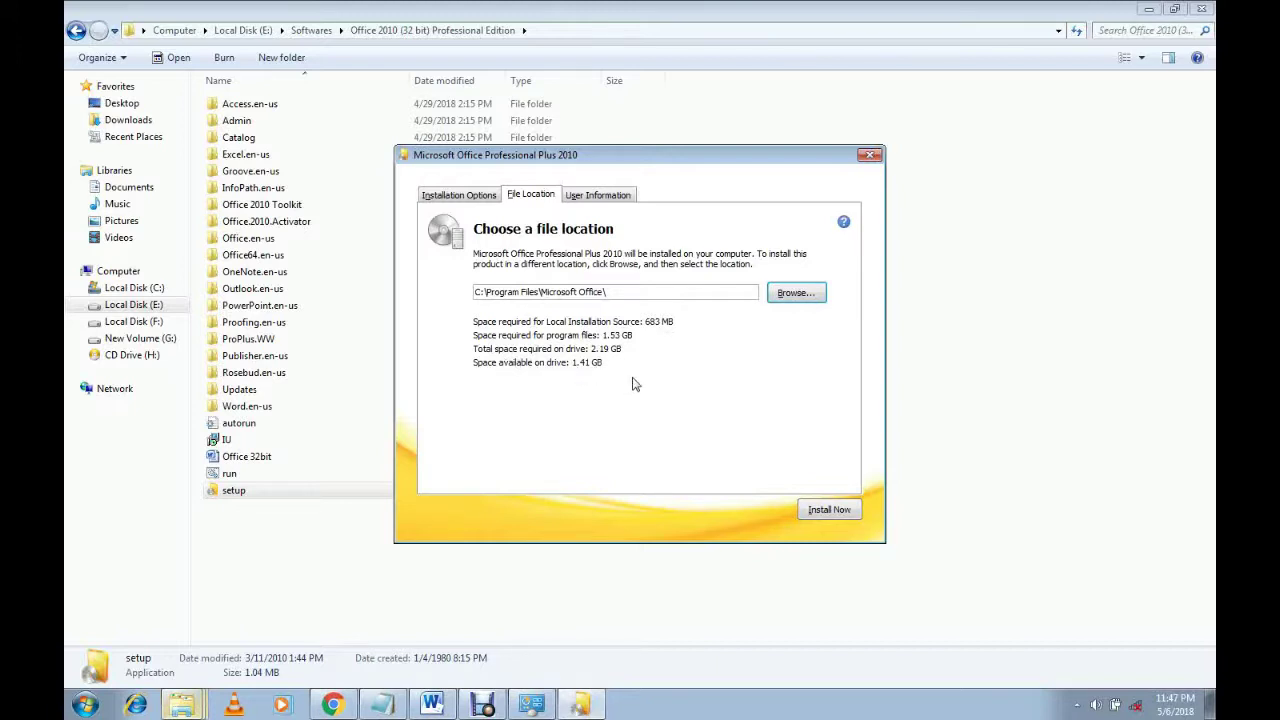
left_click(596, 197)
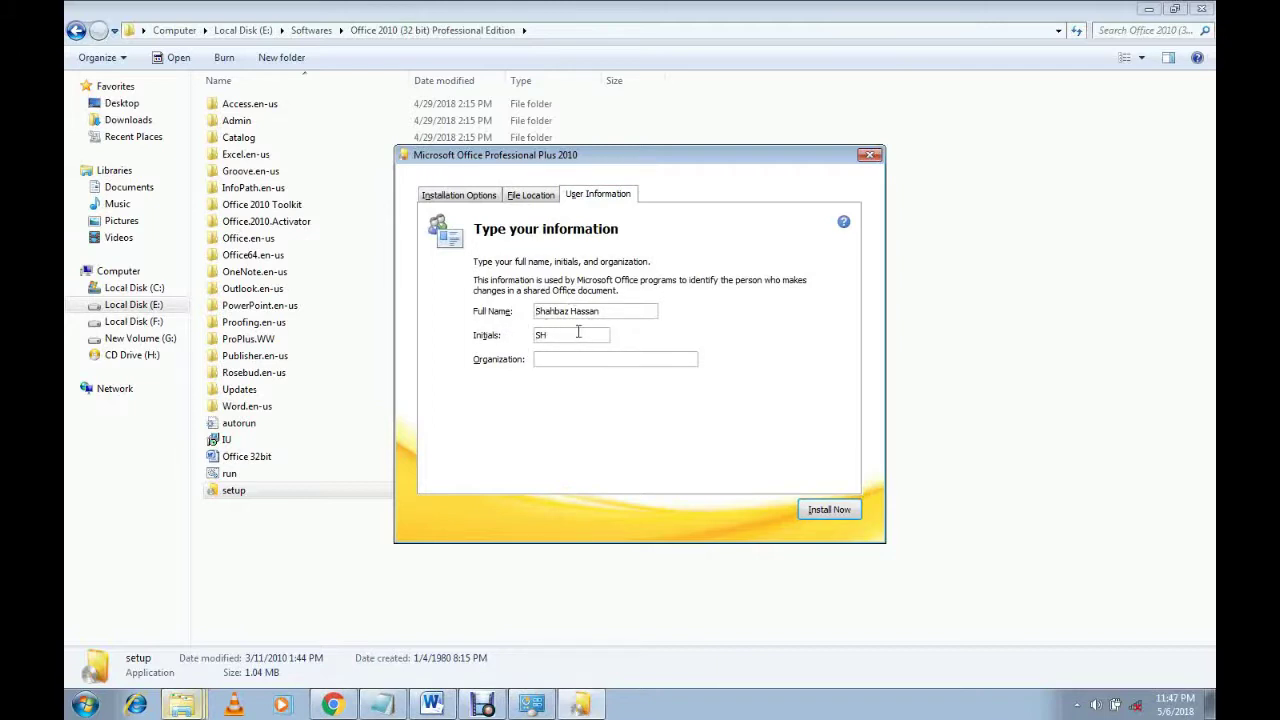
left_click(530, 195)
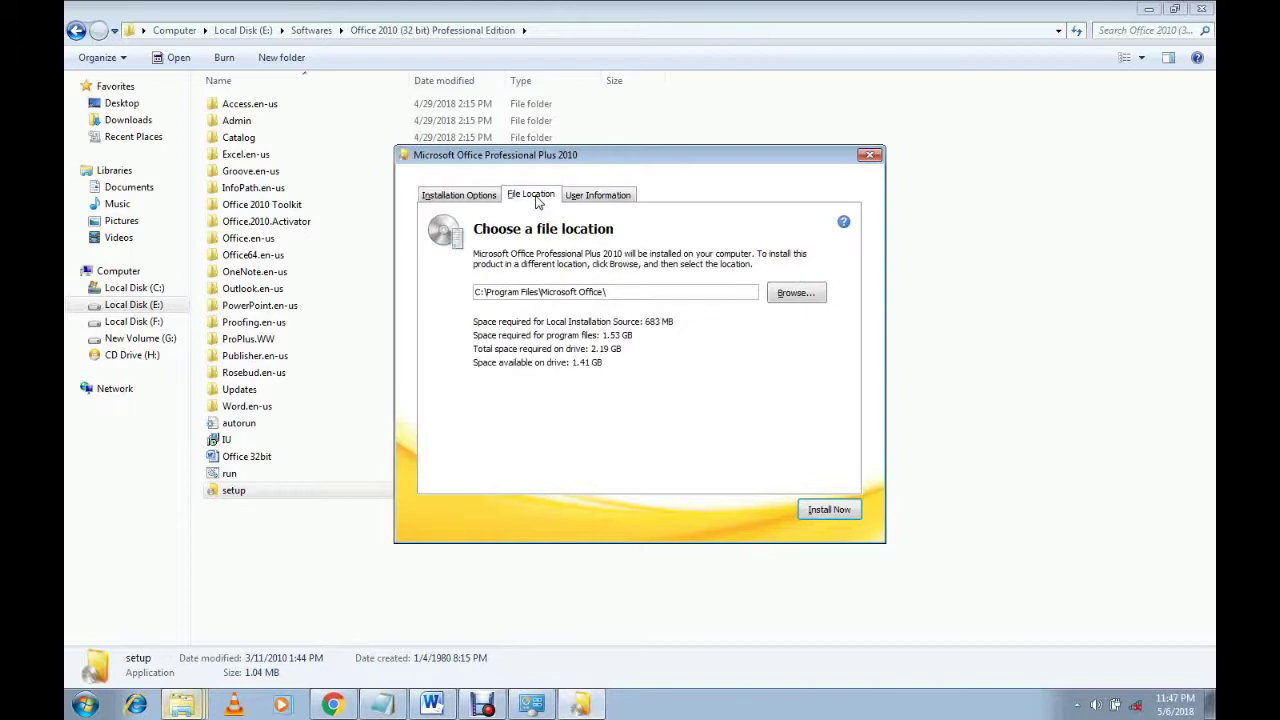
left_click(460, 195)
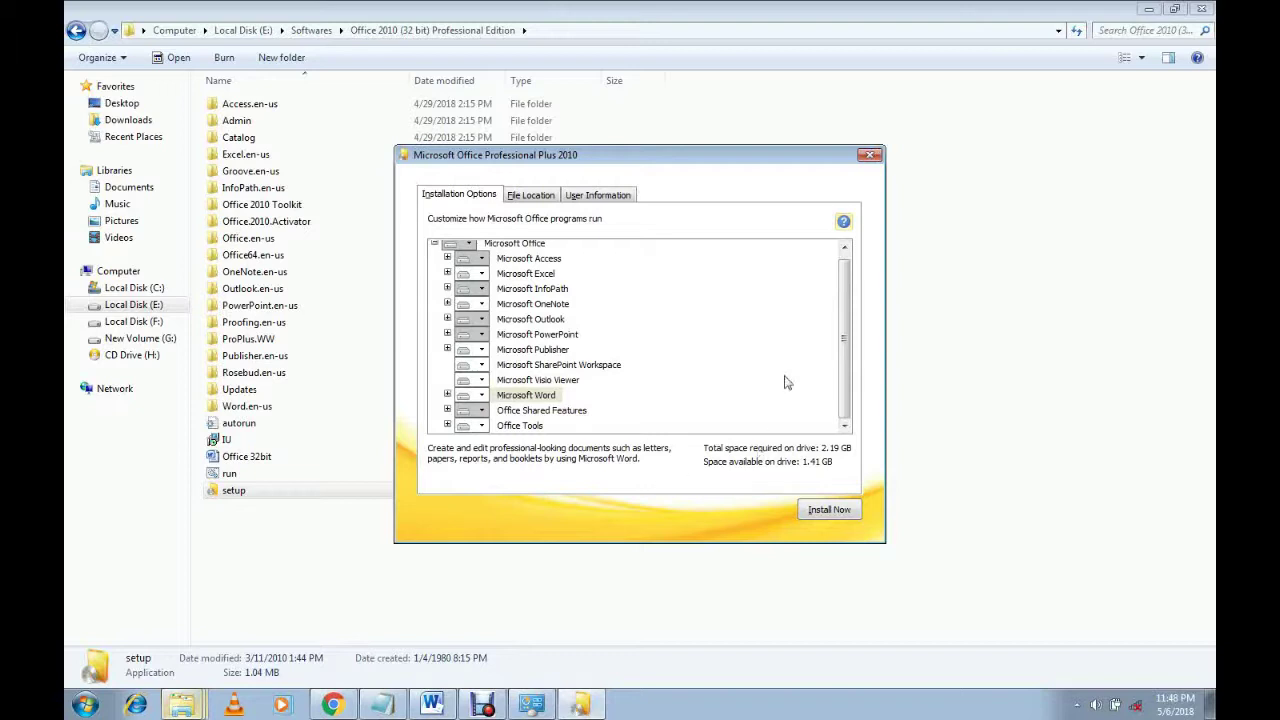
- Cancel the Microsoft Office Professional Plus 2010 setup and close the installer
left_click(870, 156)
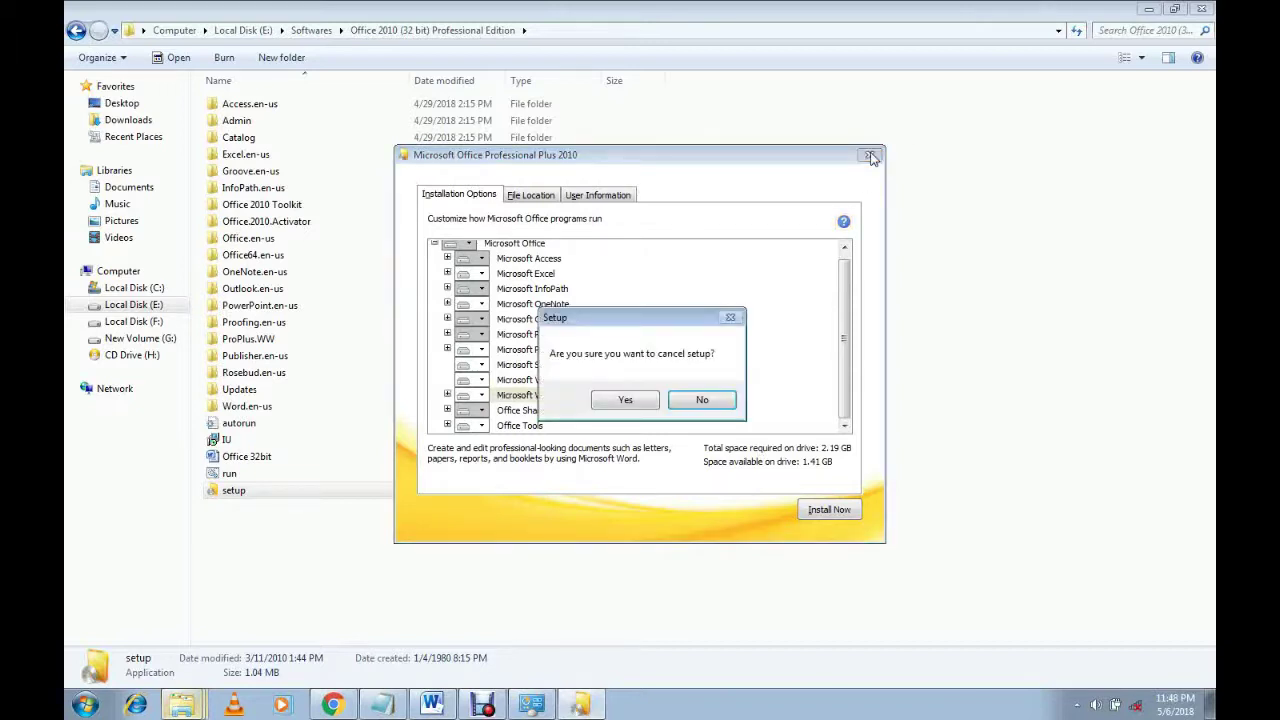
left_click(625, 401)
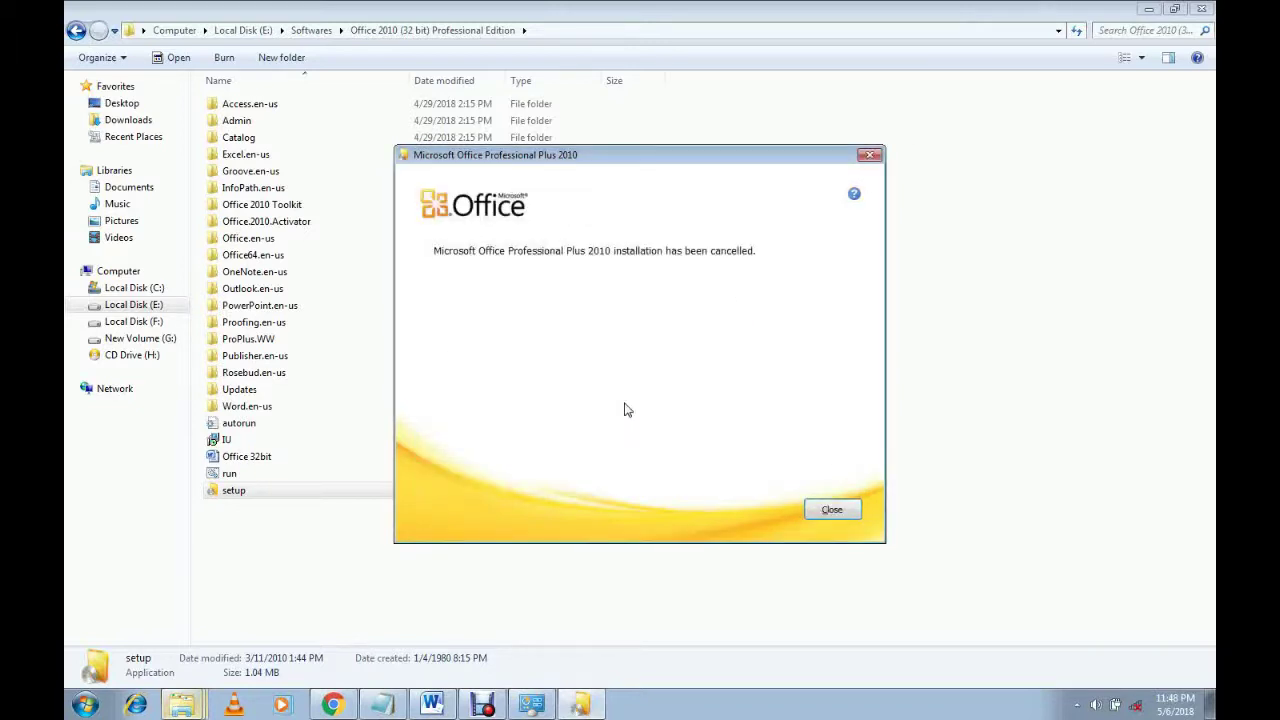
left_click(831, 511)
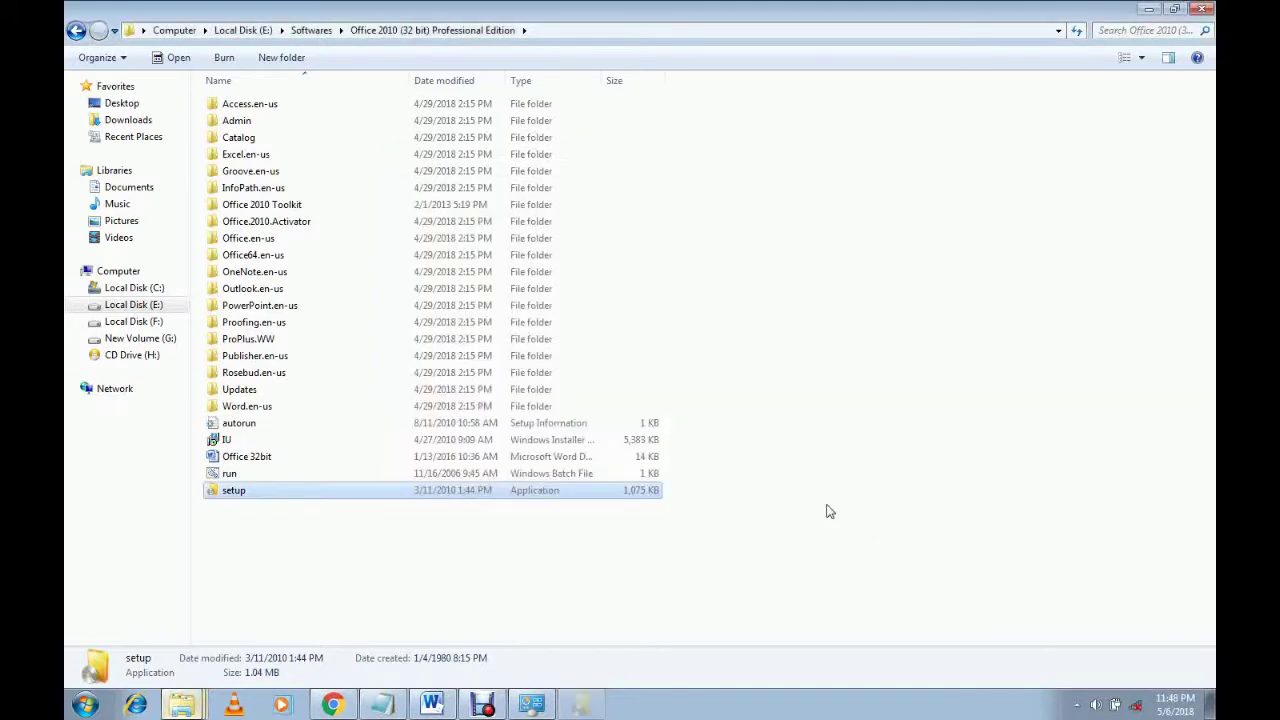
- Minimize the setup folder window and switch to the open Document1 in Microsoft Word
left_click(1146, 9)
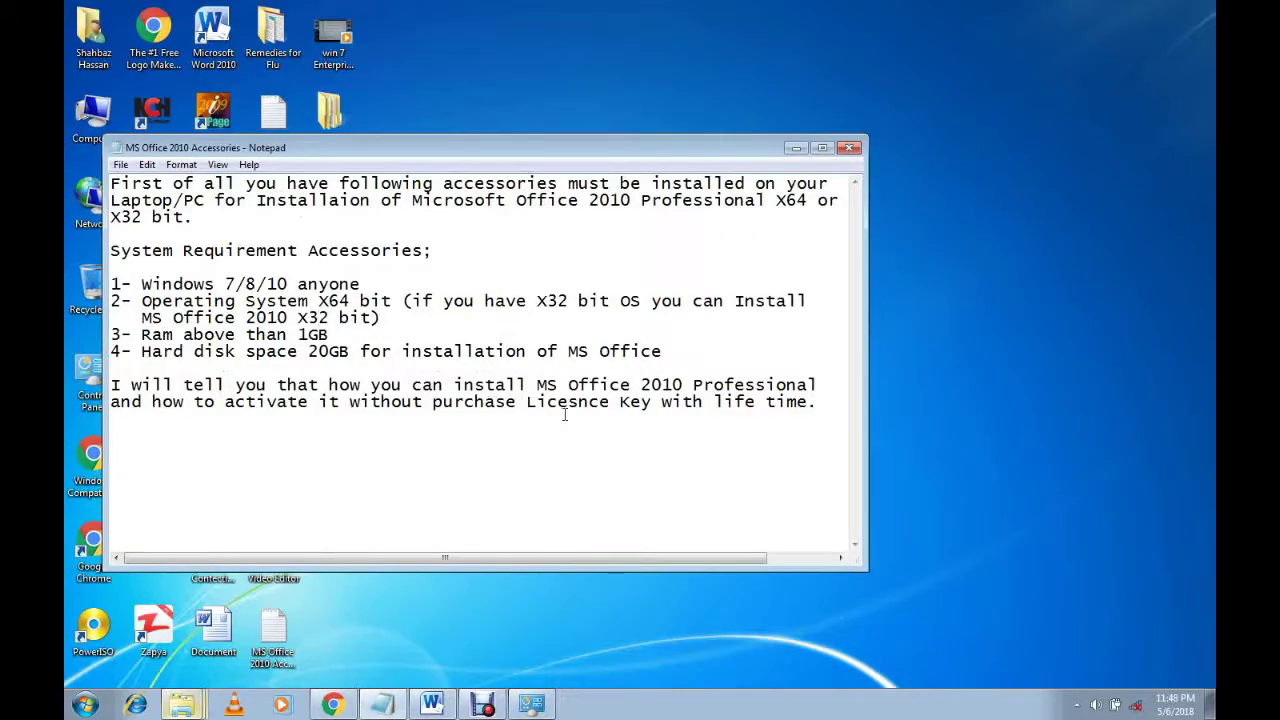
left_click(434, 704)
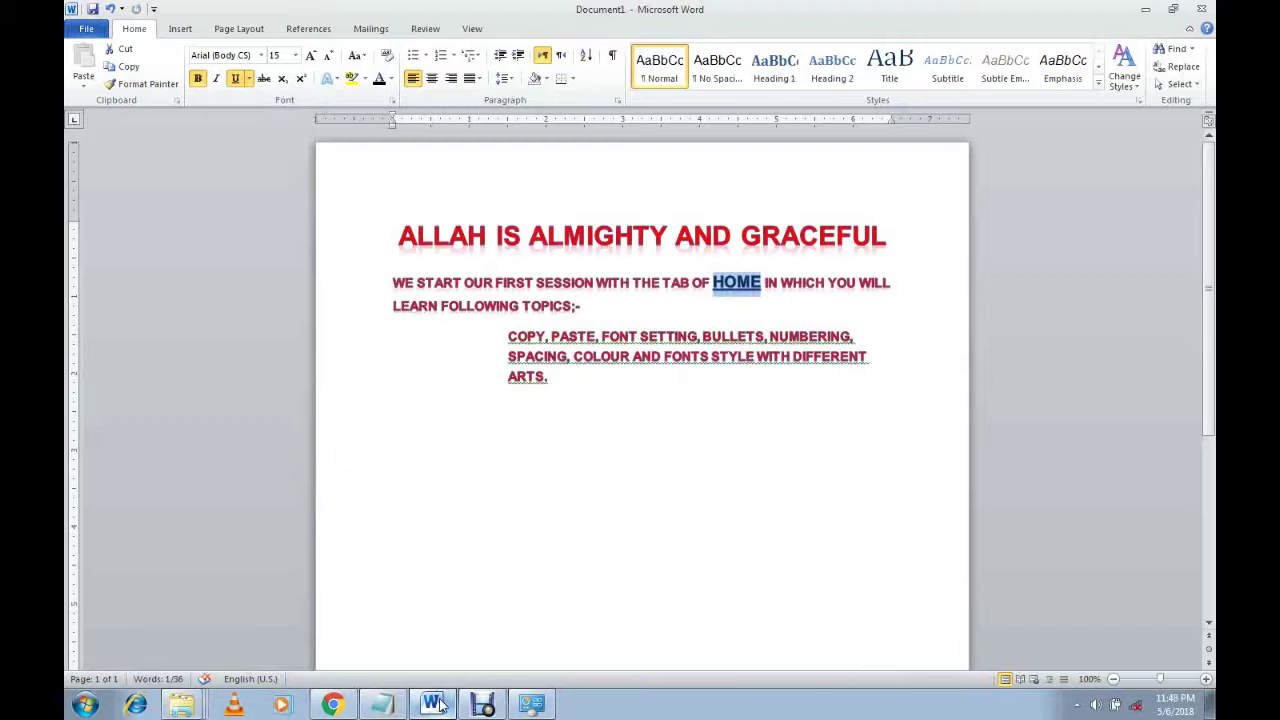